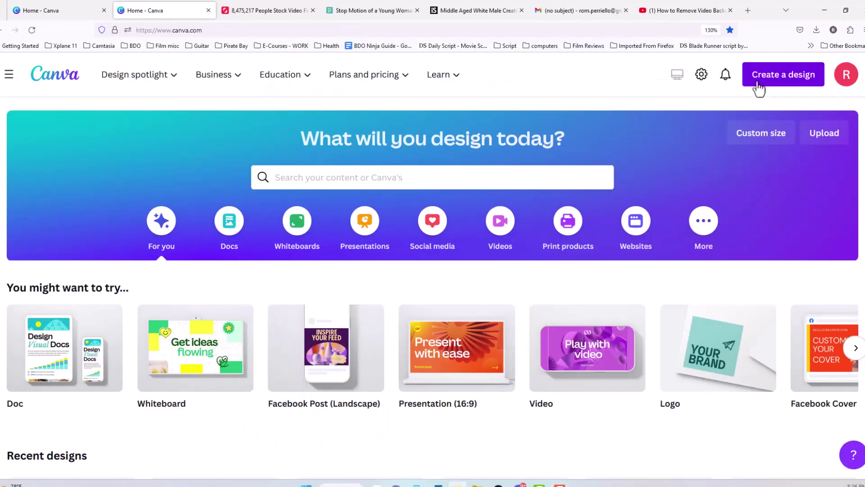
- Create a new blank 1920 × 1080 px video design from the Canva home page
click(757, 83)
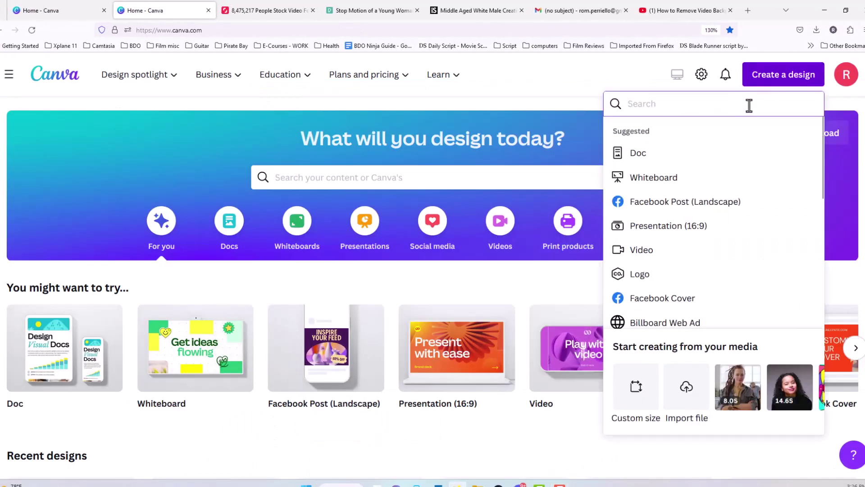
click(699, 251)
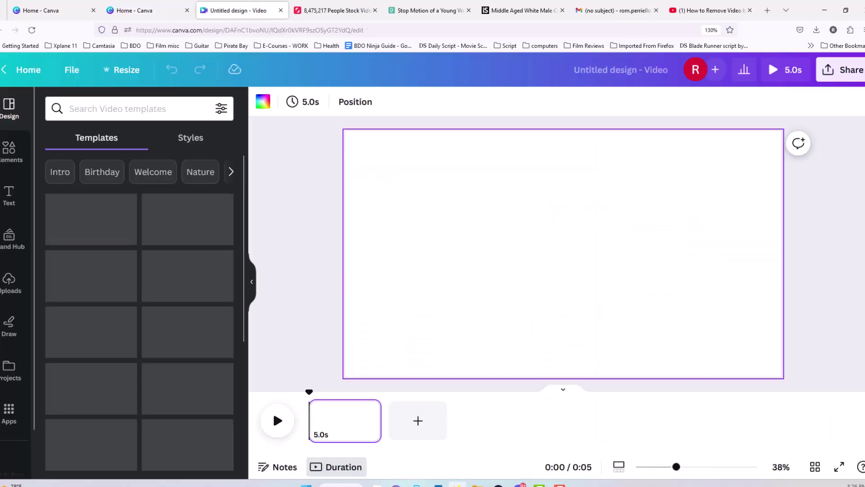
- Show only the uploaded videos in the Uploads library
click(9, 282)
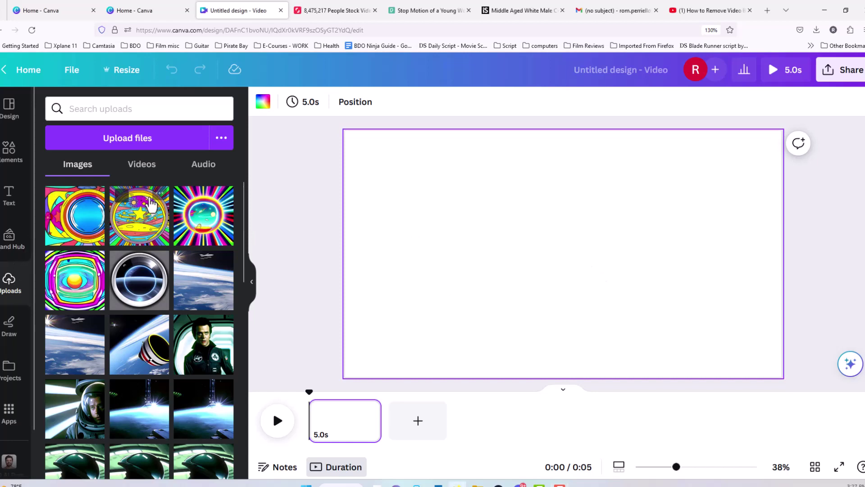
click(141, 165)
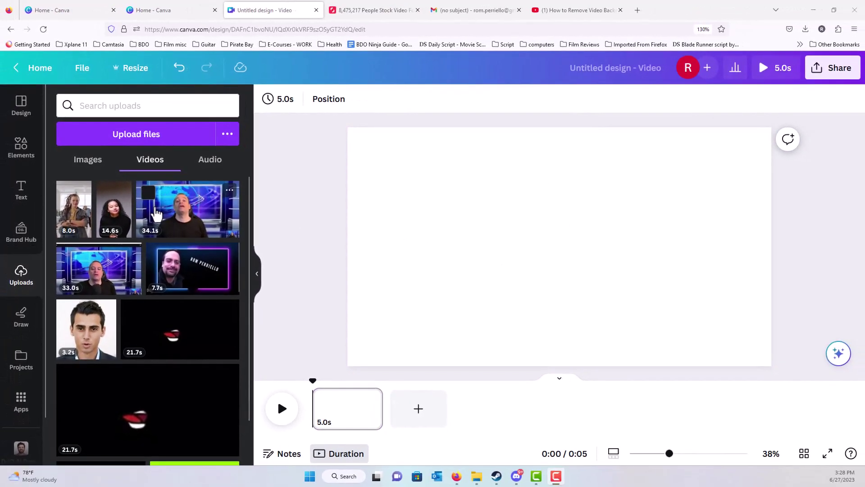
- Place the 34.1s studio clip on the page and apply Background Remover to it
mouse_move(192, 215)
mouse_down()
mouse_move(421, 197)
mouse_move(405, 182)
mouse_up()
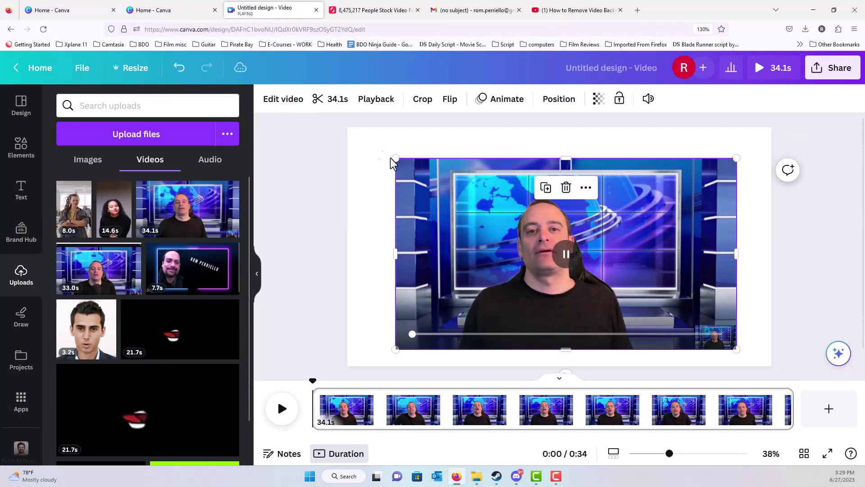
click(284, 100)
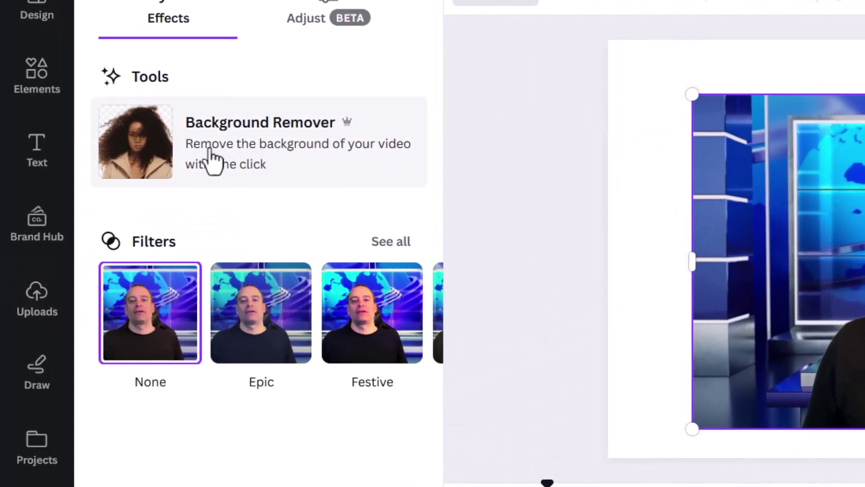
click(357, 184)
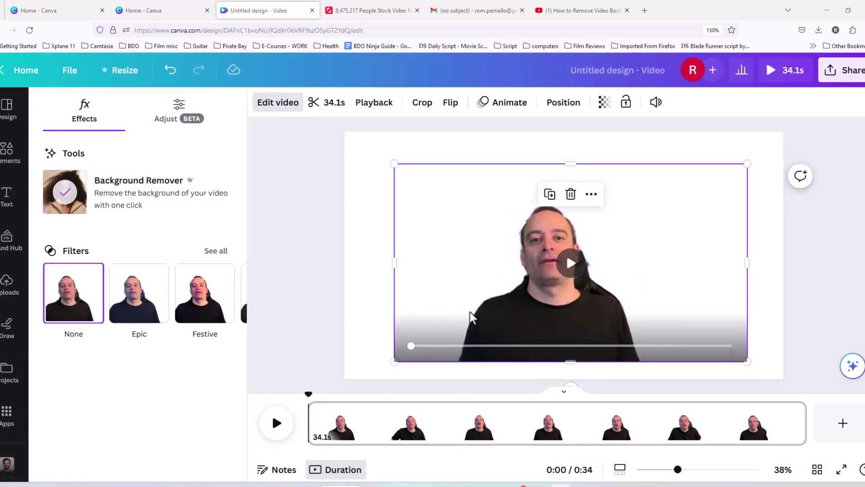
- Preview the background-removed studio clip and enlarge it from its top-left corner
key(space)
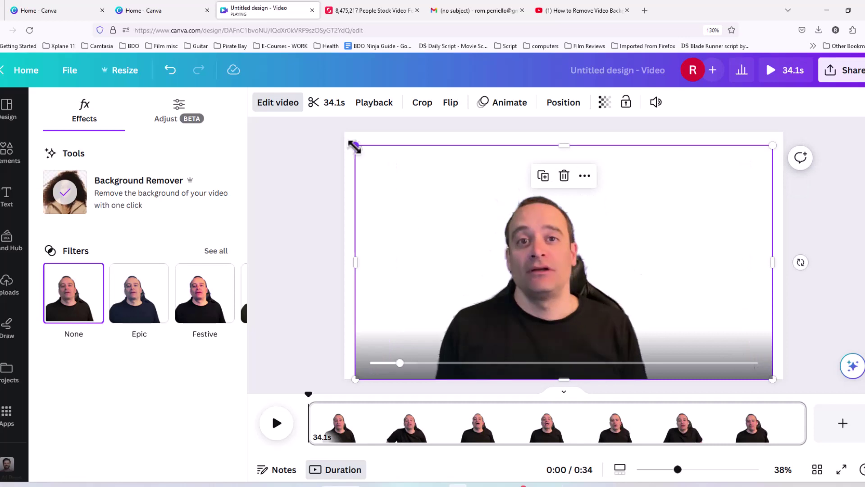
drag(353, 147, 339, 133)
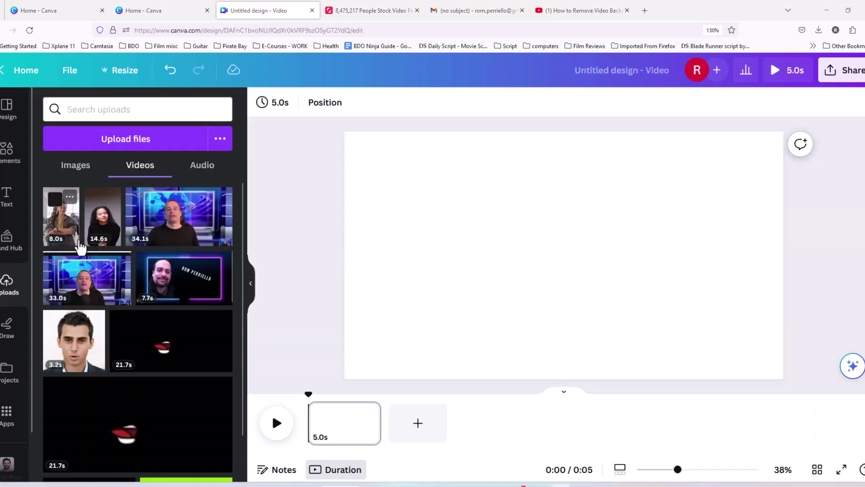
- Place the 14.6s curly-haired woman clip and stretch its side and top handles to fill the page
mouse_move(68, 226)
mouse_down()
mouse_move(388, 248)
mouse_move(451, 223)
mouse_up()
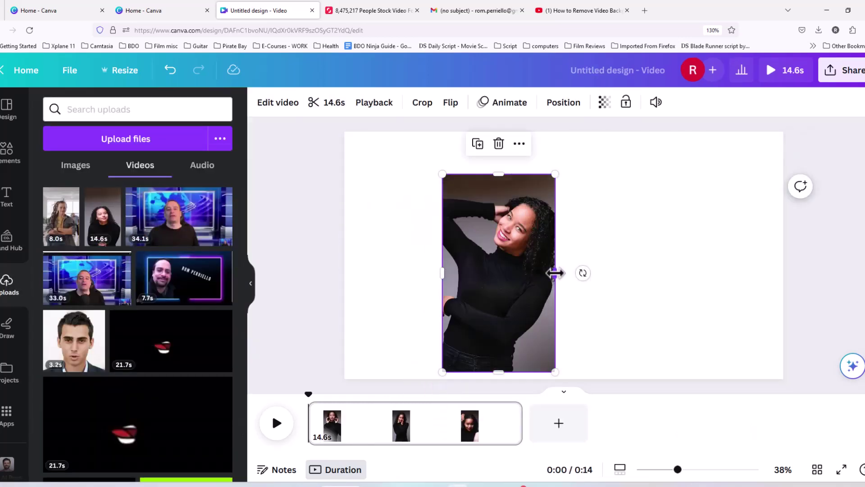
drag(555, 273, 663, 273)
drag(553, 175, 554, 136)
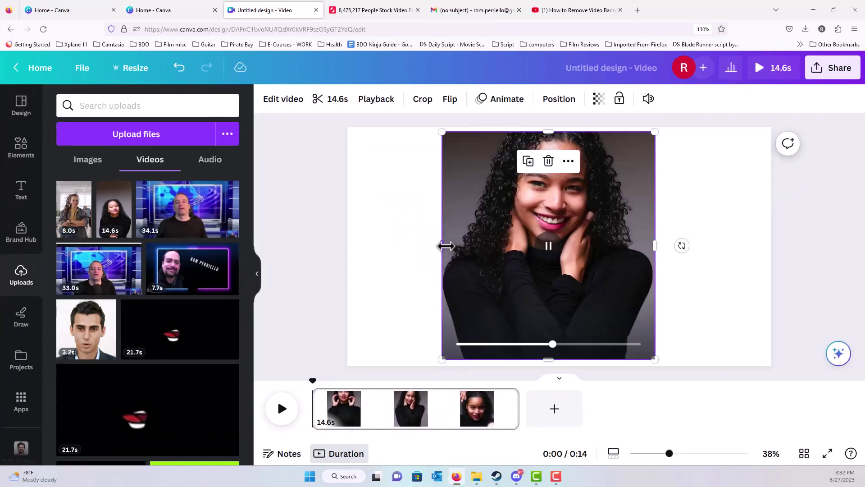
drag(442, 254, 352, 244)
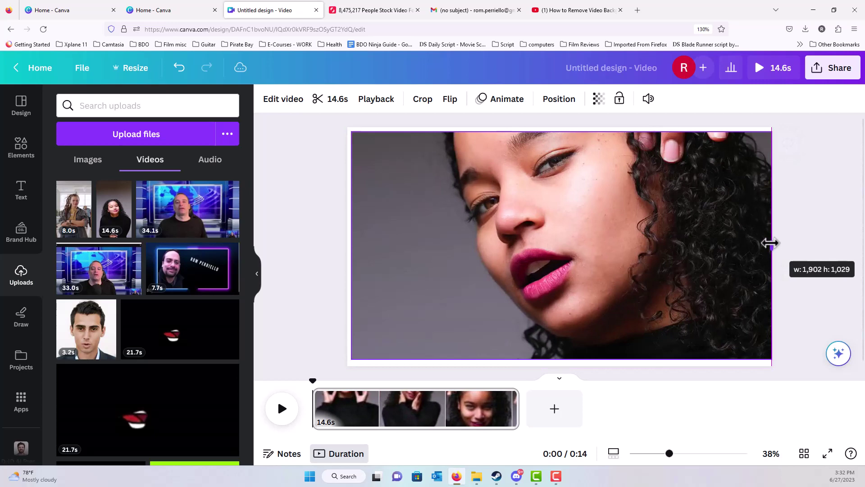
drag(655, 246, 771, 246)
- Remove the woman's grey background with Background Remover, then play and pause to preview
click(294, 101)
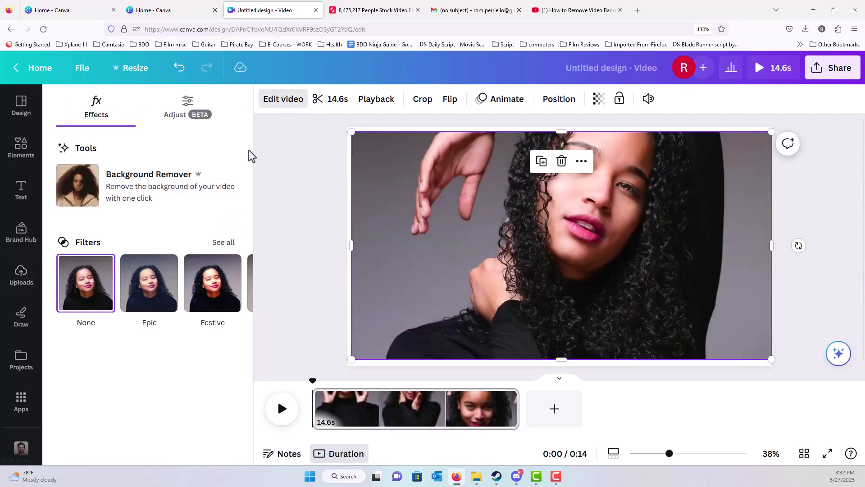
click(155, 192)
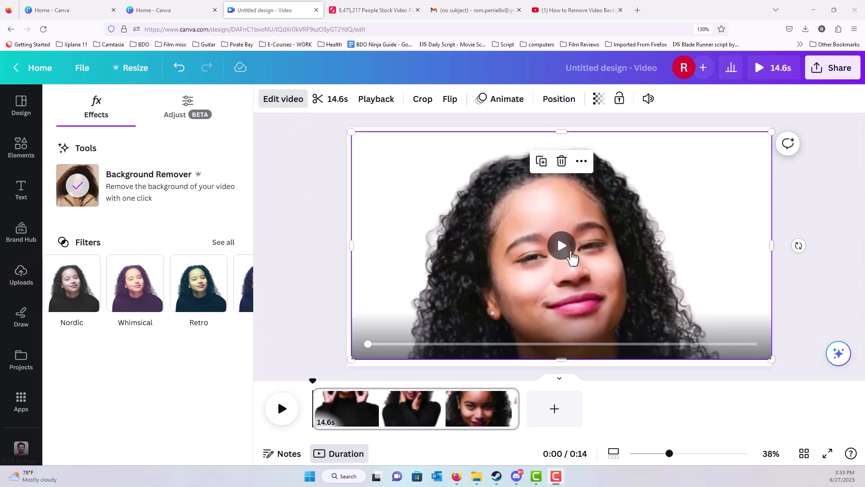
click(569, 251)
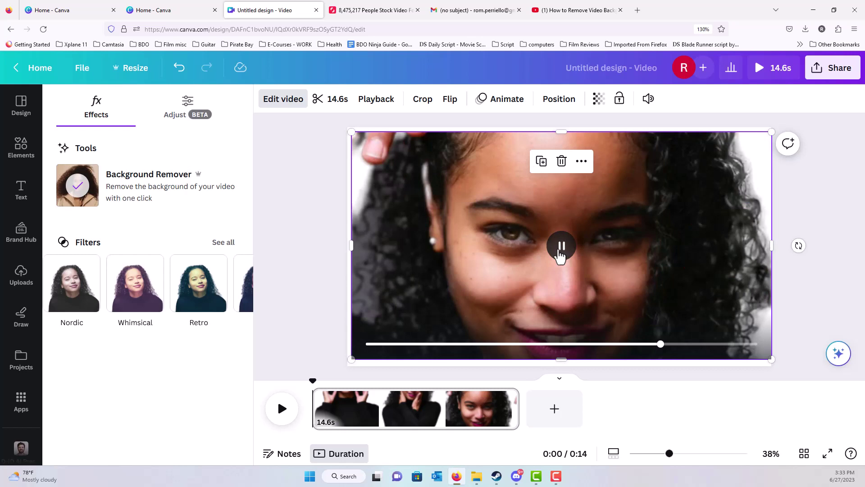
click(560, 255)
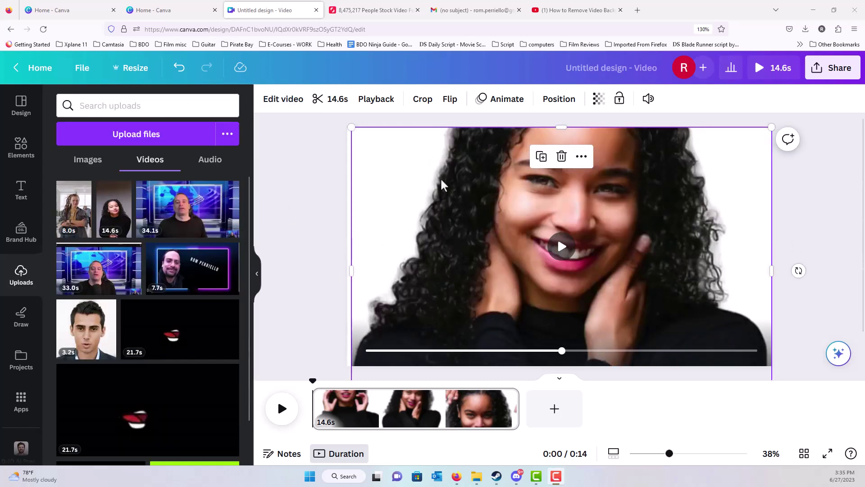
- Swap the page video for the studio clip, then the 14.6s clip, ending with the 8.0s dreadlocks clip
click(539, 258)
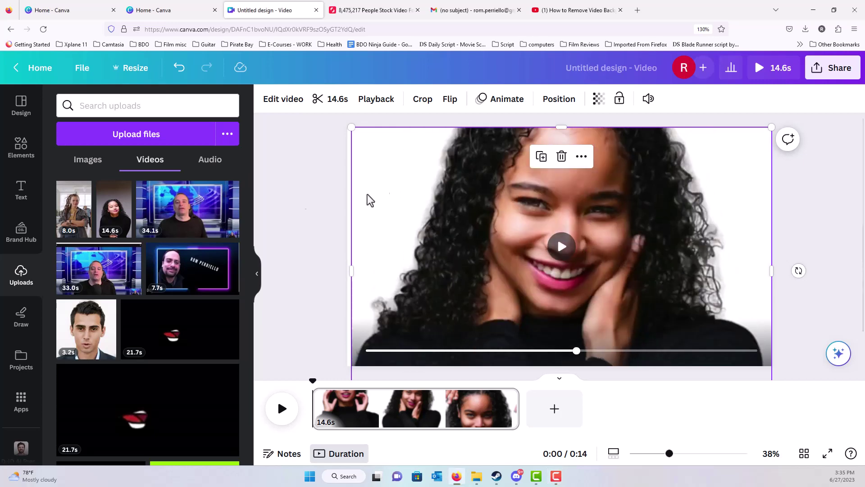
drag(183, 206, 405, 225)
drag(471, 224, 472, 260)
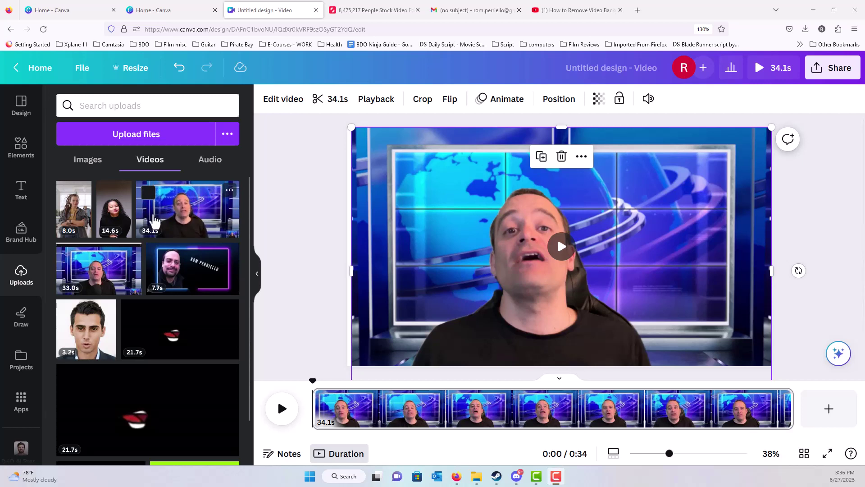
click(119, 207)
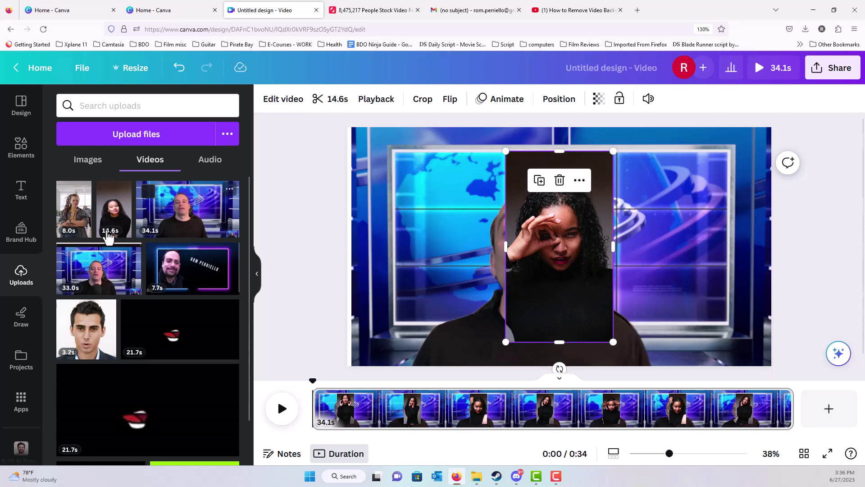
click(73, 224)
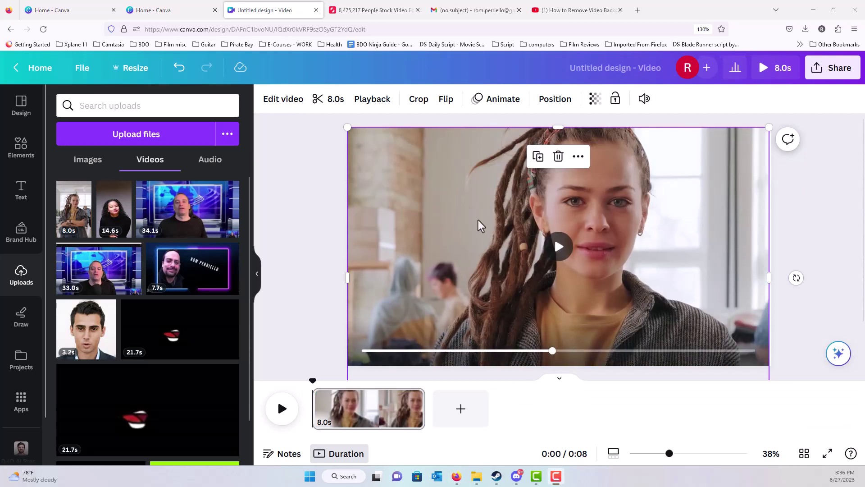
- Remove the dreadlocks clip's room background and preview it, scrubbing to about 3.6s
click(280, 102)
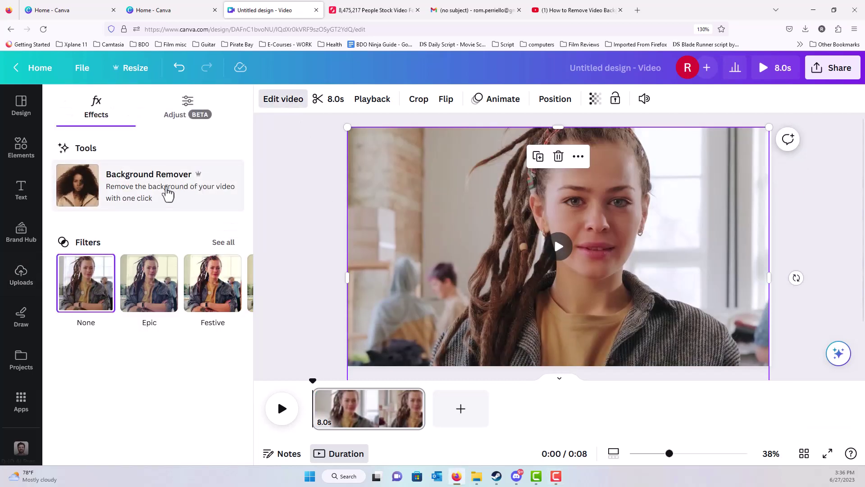
click(153, 197)
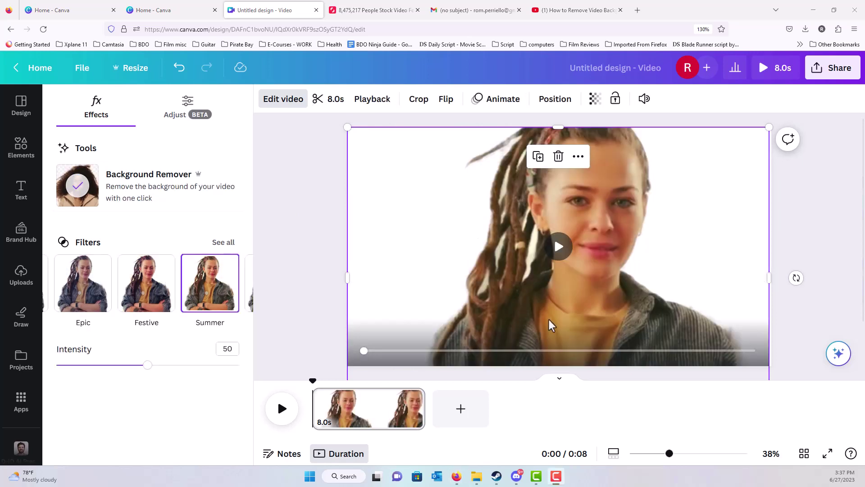
click(558, 248)
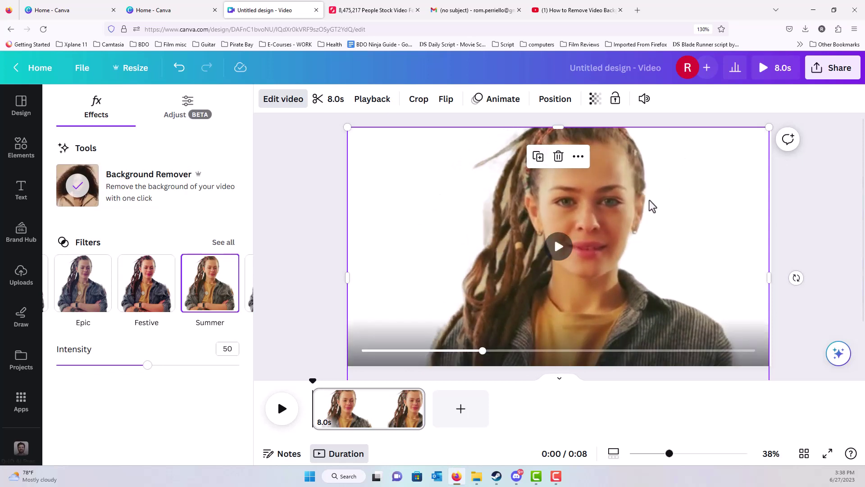
drag(503, 363, 542, 350)
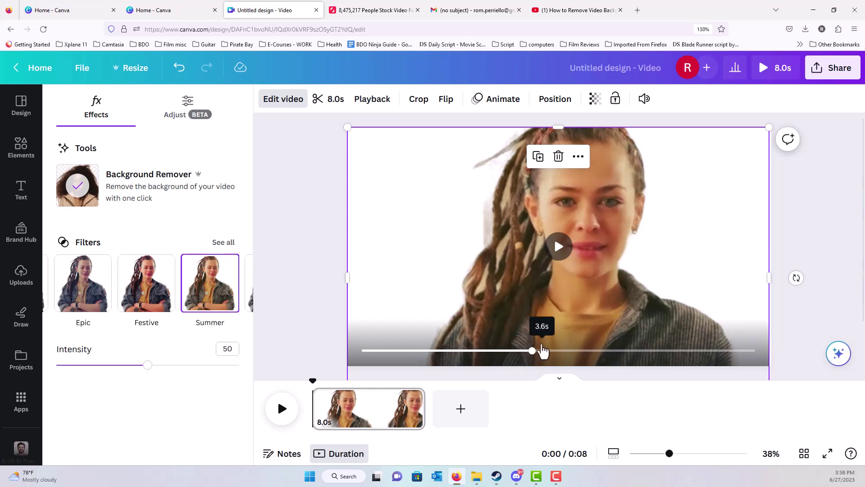